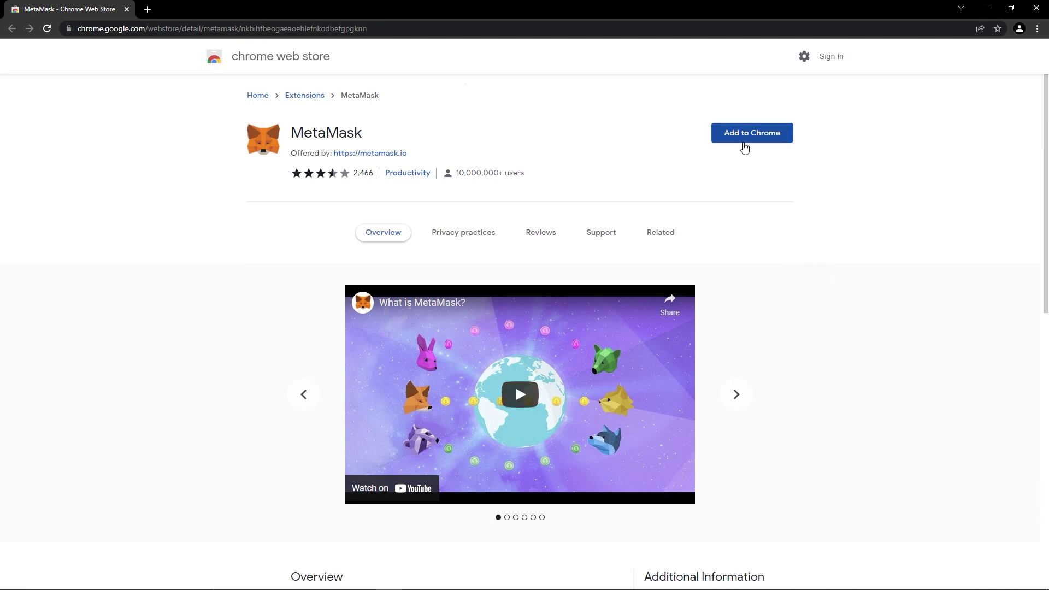
Add the MetaMask extension to Chrome from its Web Store page and confirm.
{"action": "left_click", "coordinate": [769, 137]}
{"action": "left_click", "coordinate": [548, 152]}
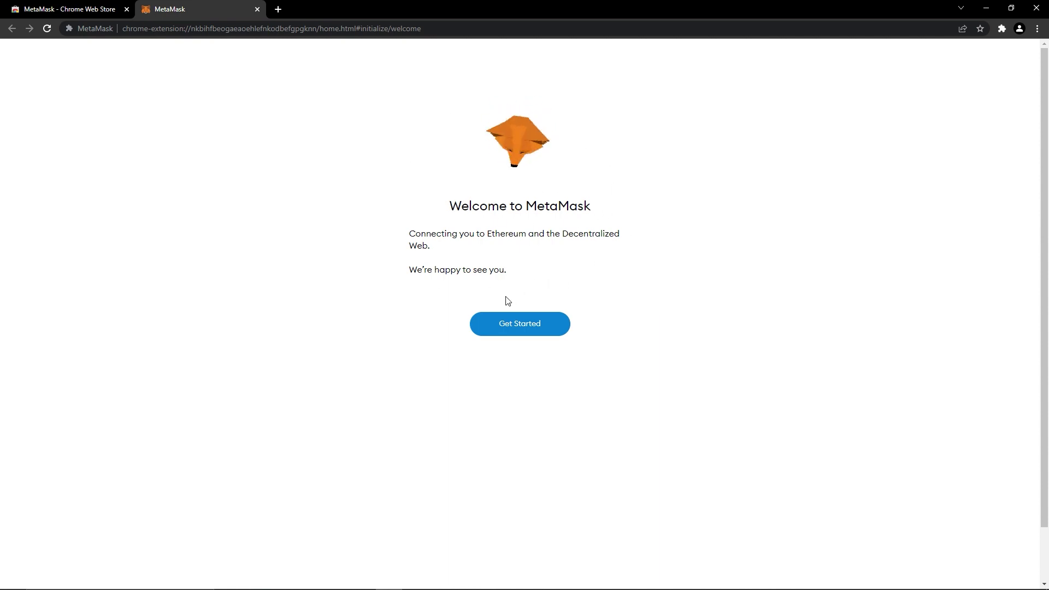
Start a new MetaMask wallet with a password and accepted Terms of Use.
{"action": "left_click", "coordinate": [523, 327]}
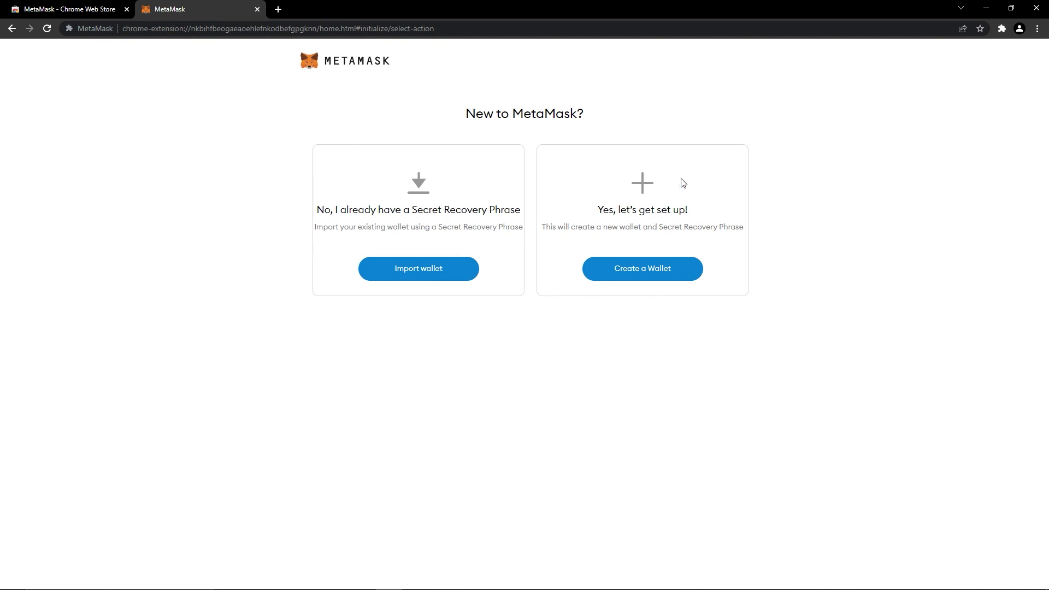
{"action": "left_click", "coordinate": [656, 268]}
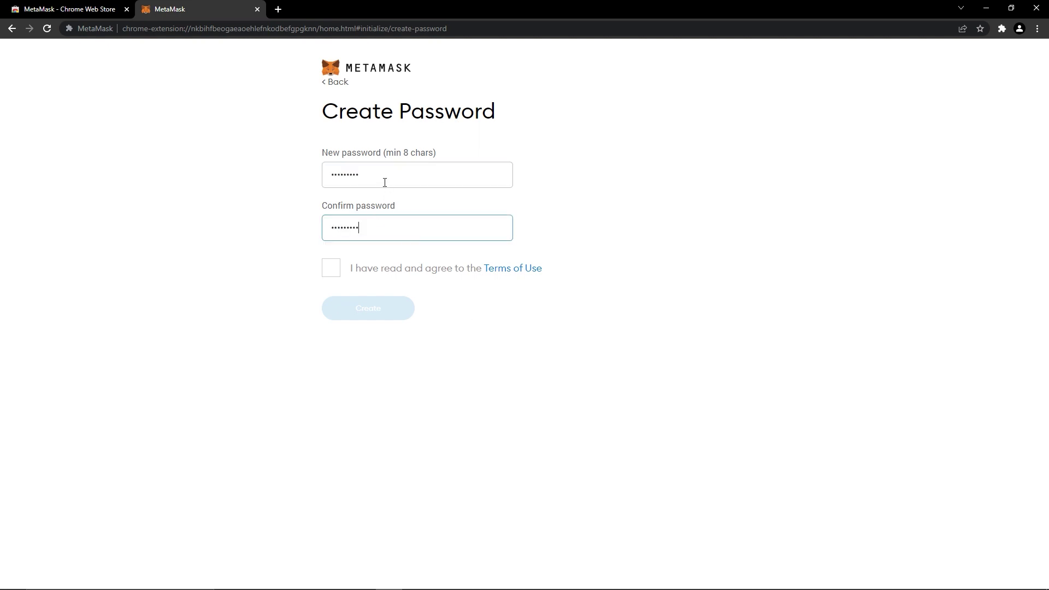
{"action": "left_click", "coordinate": [332, 268]}
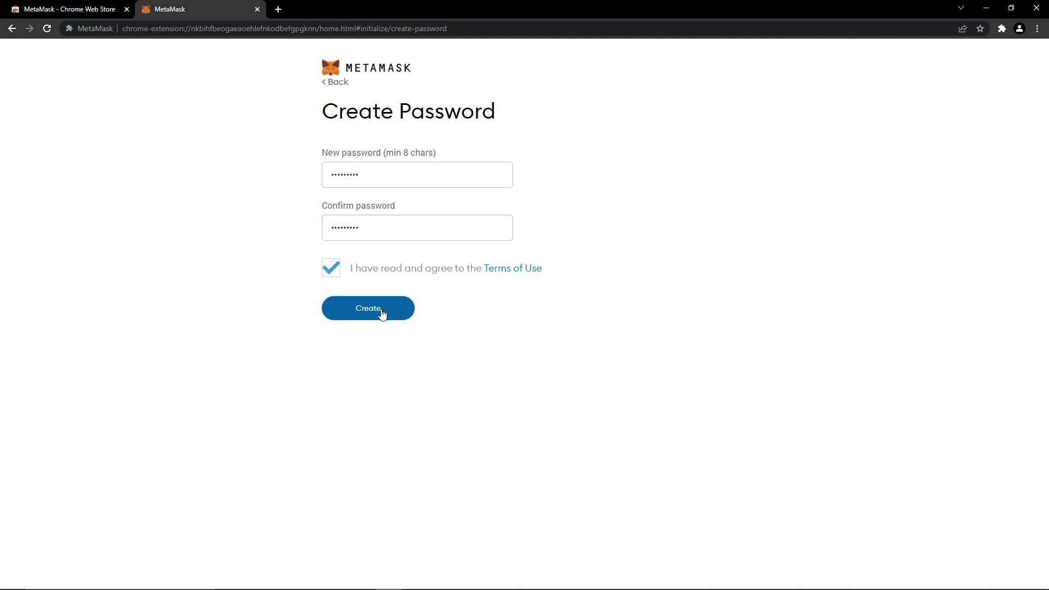
{"action": "left_click", "coordinate": [380, 310]}
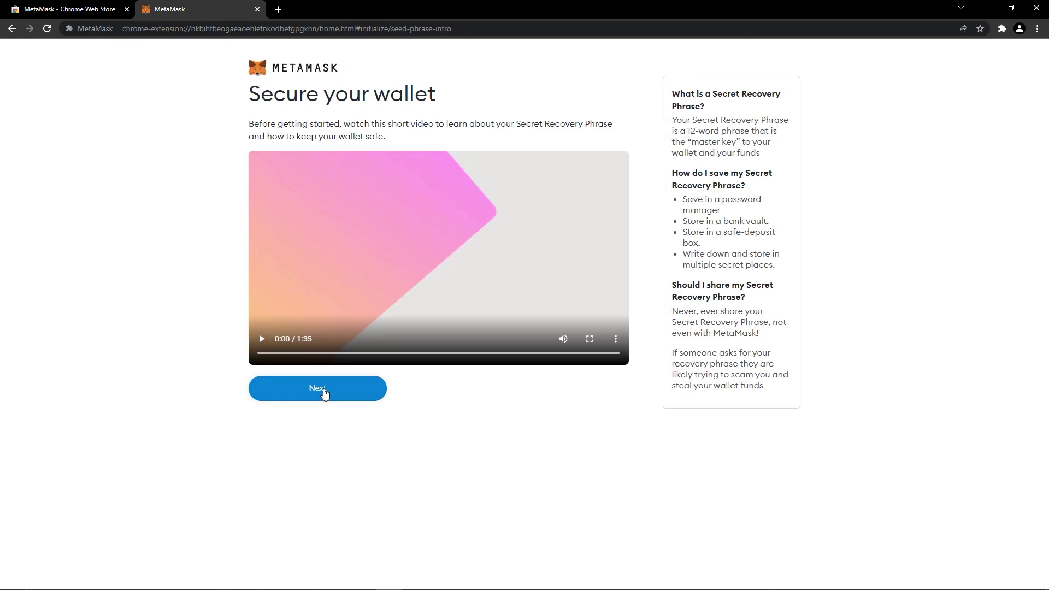
Move past the security video, then back up and verify the Secret Recovery Phrase.
{"action": "left_click", "coordinate": [324, 392]}
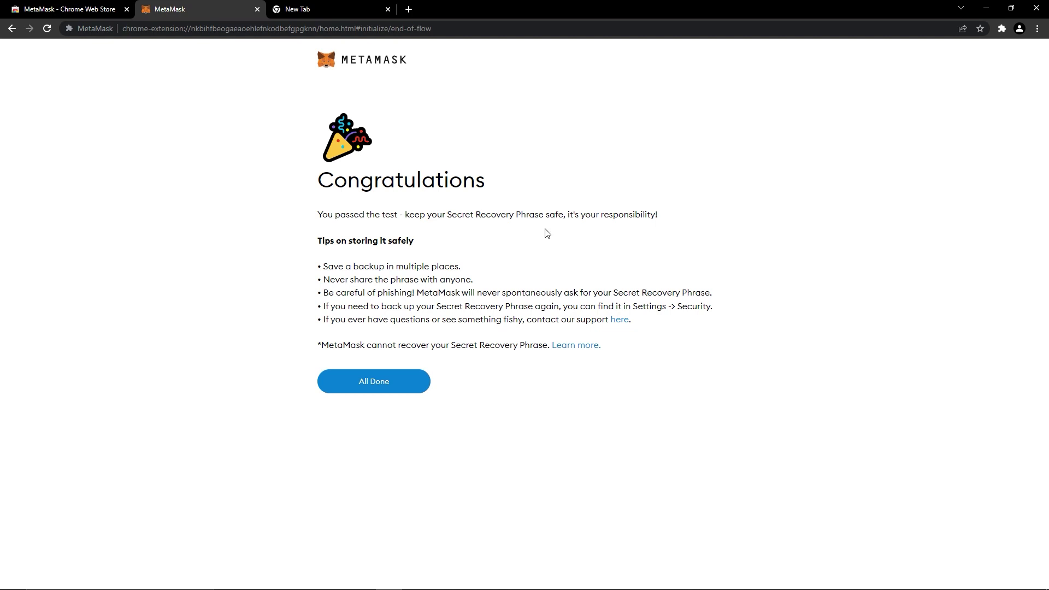
Finish setup with All Done and dismiss the What's new popup on Account 1's home.
{"action": "left_click", "coordinate": [389, 384]}
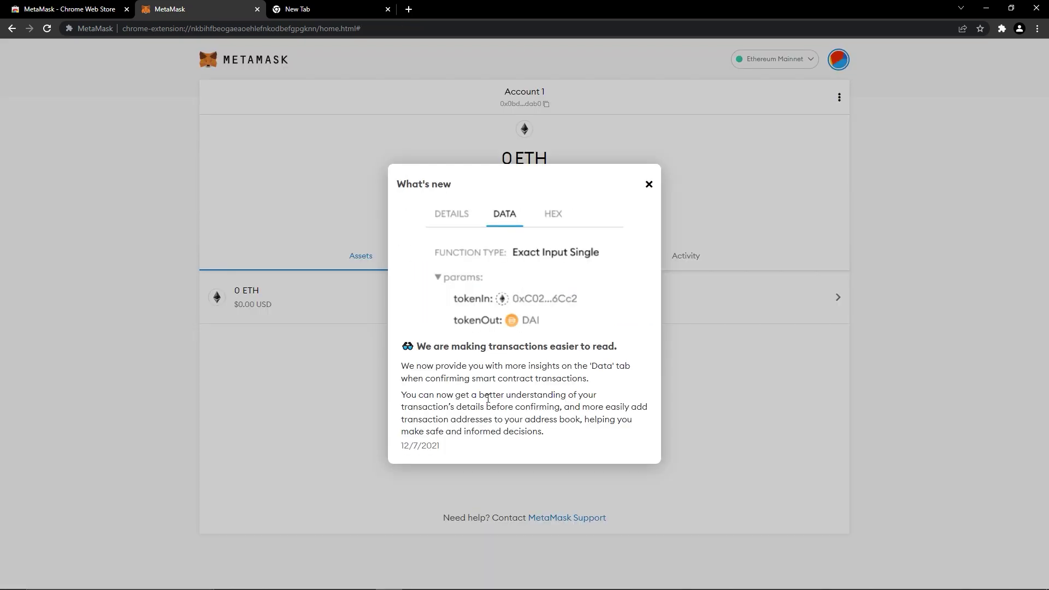
{"action": "left_click", "coordinate": [648, 185]}
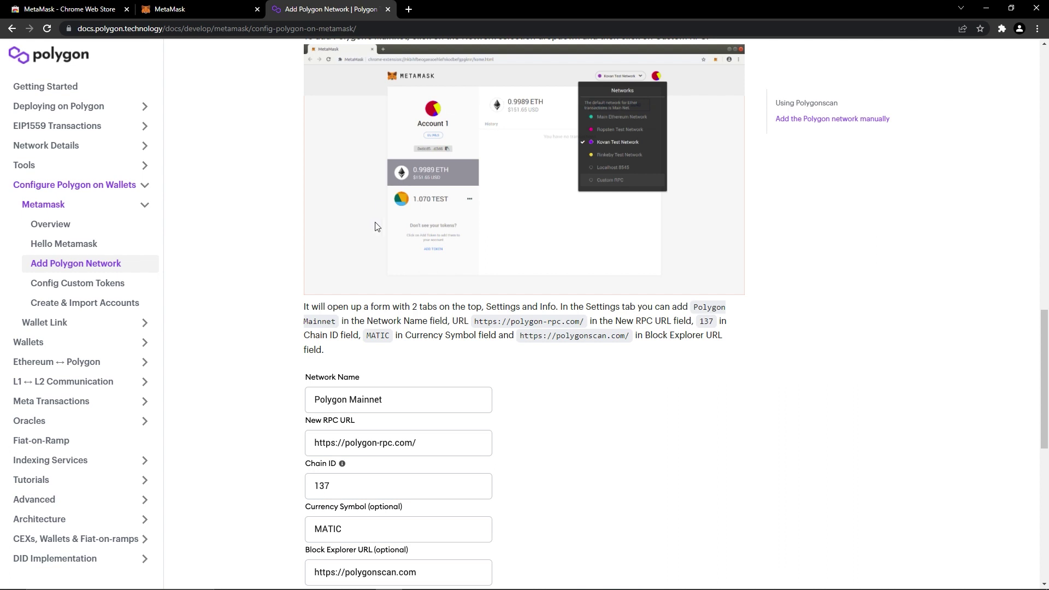
Return to the wallet and open the Add Network form from the Networks list.
{"action": "left_click", "coordinate": [202, 5]}
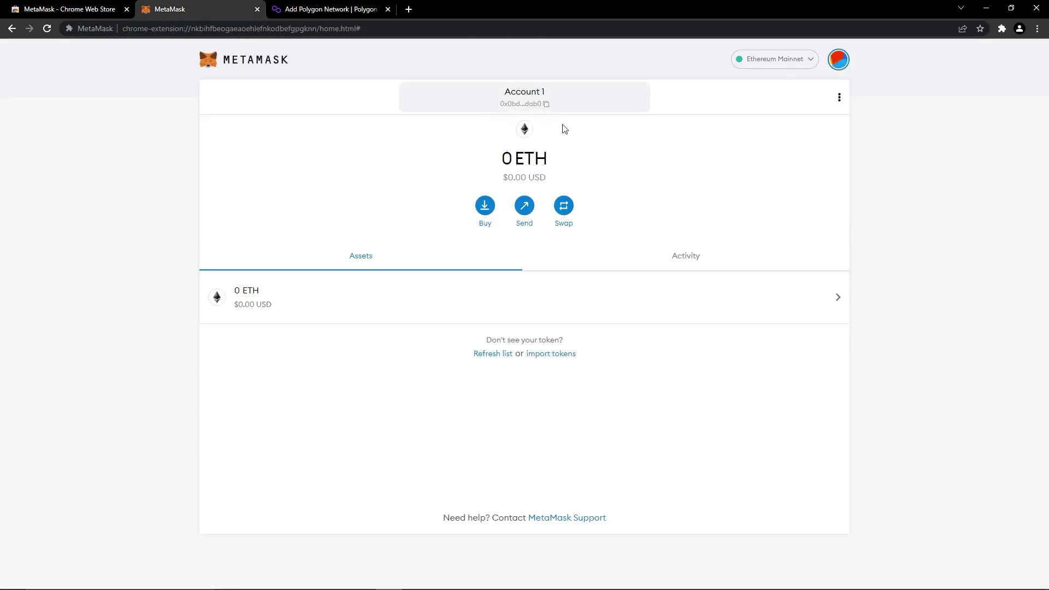
{"action": "left_click", "coordinate": [775, 59]}
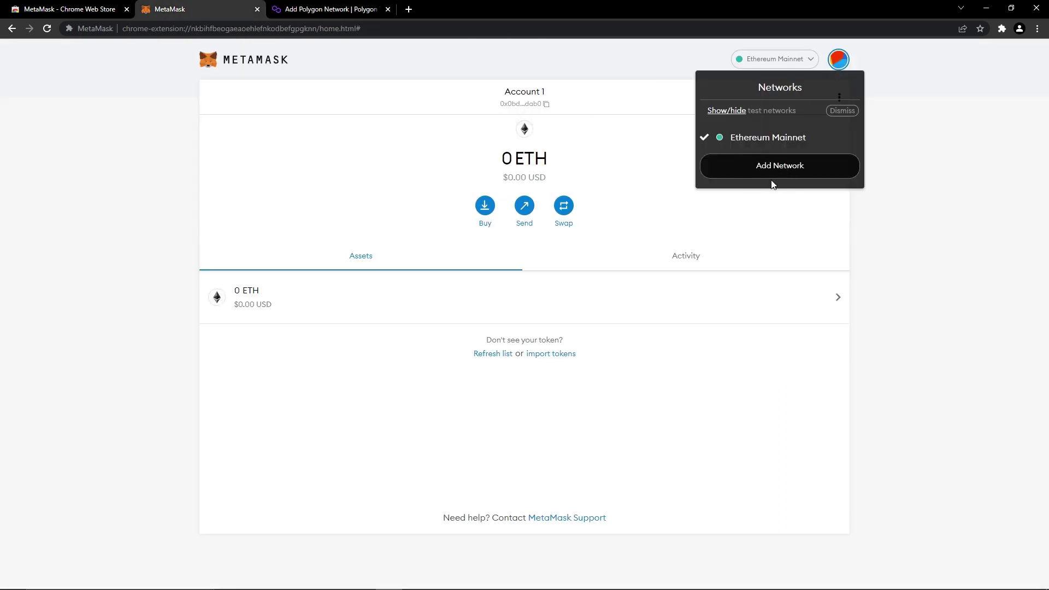
{"action": "left_click", "coordinate": [795, 173]}
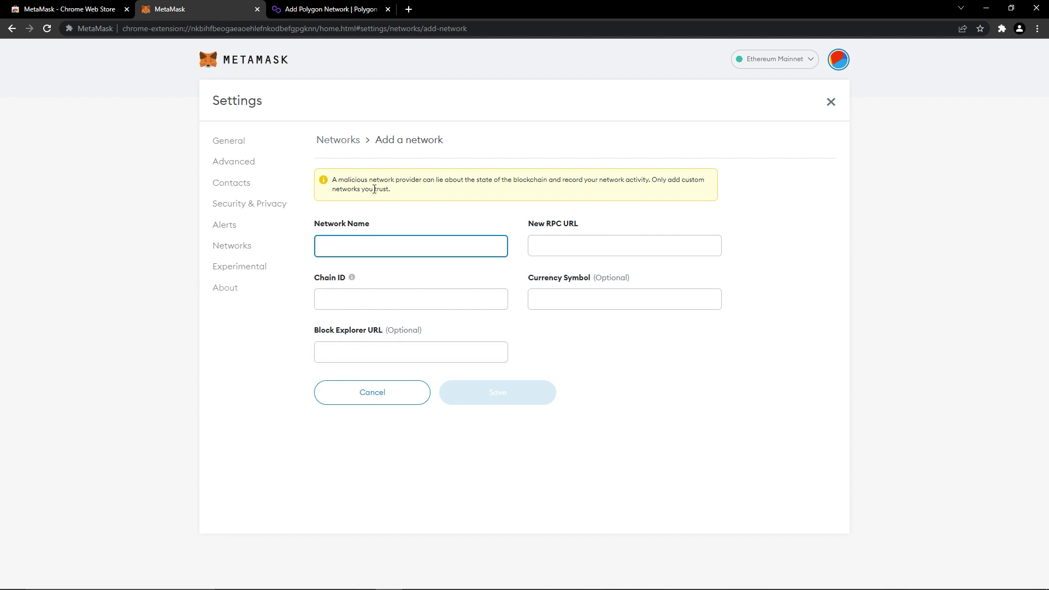
Fill in Polygon's RPC URL, chain ID 137, MATIC symbol and explorer URL, then save.
{"action": "left_click", "coordinate": [344, 10]}
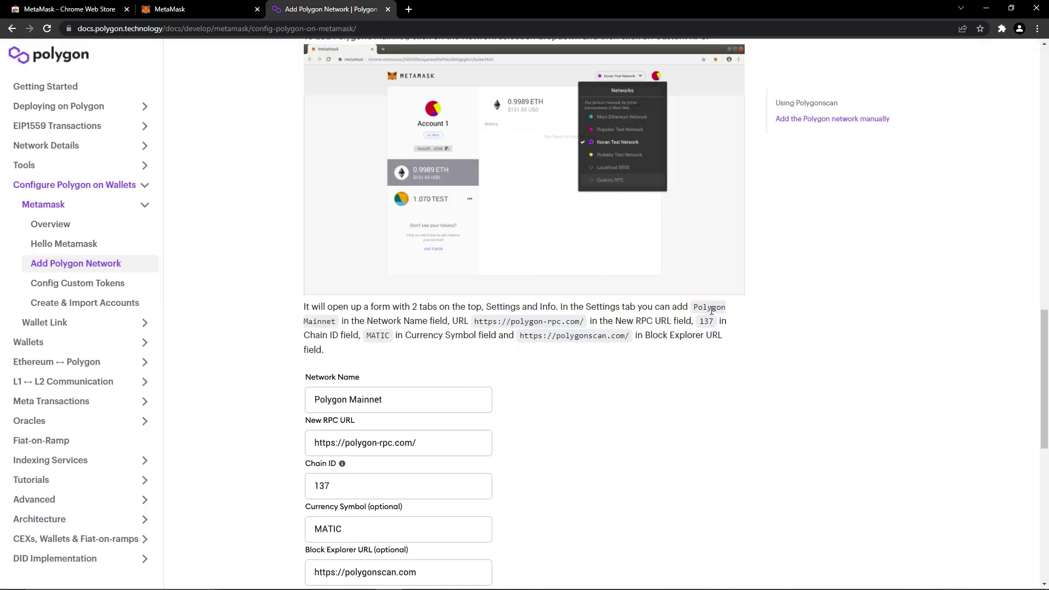
{"action": "left_click", "coordinate": [197, 13]}
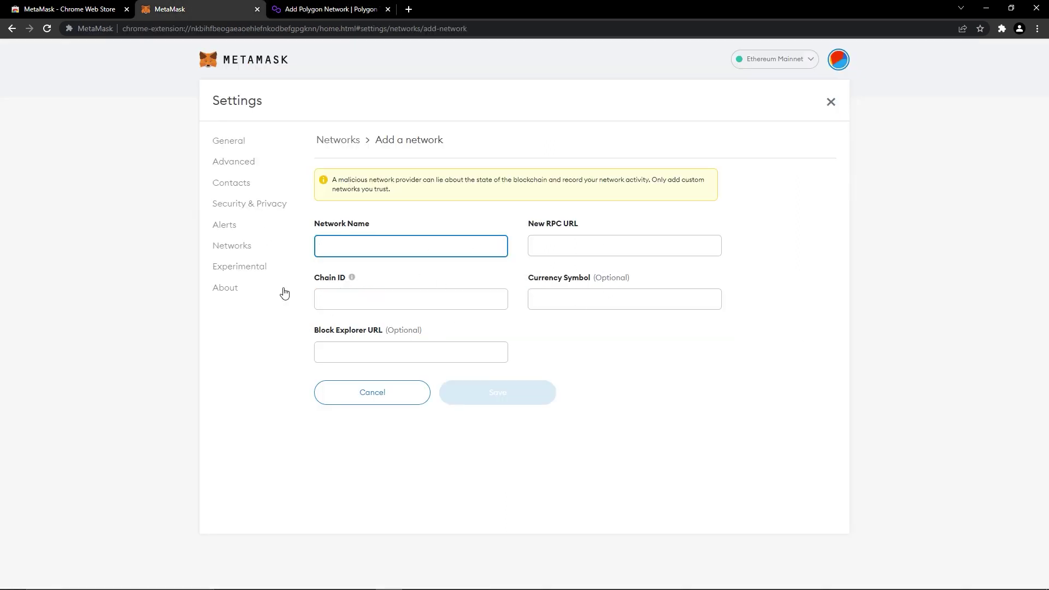
{"action": "left_click", "coordinate": [328, 9]}
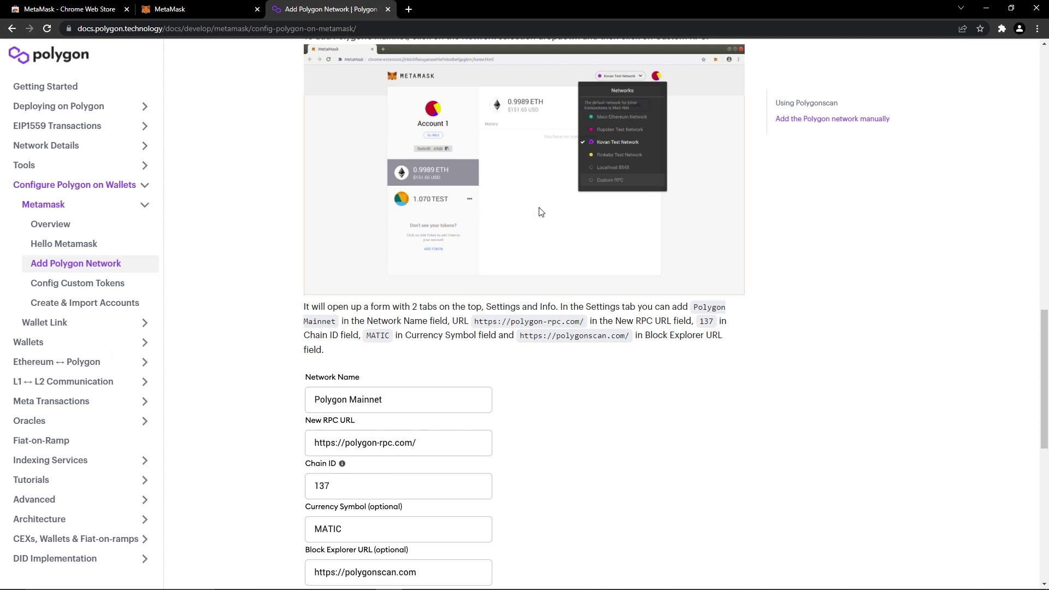
{"action": "key", "text": "ctrl+shift+Tab"}
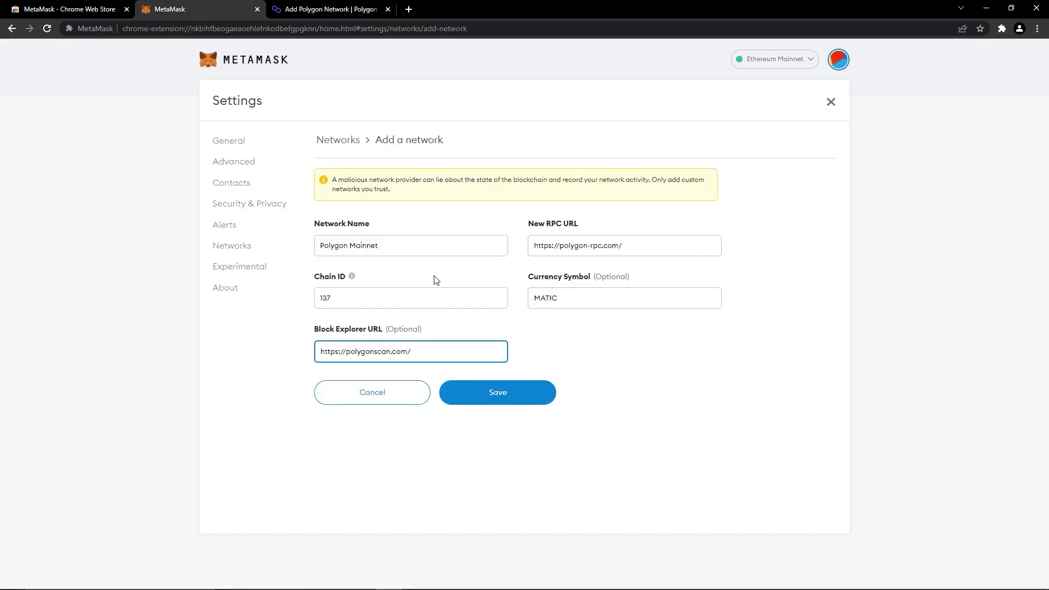
{"action": "left_click", "coordinate": [328, 9]}
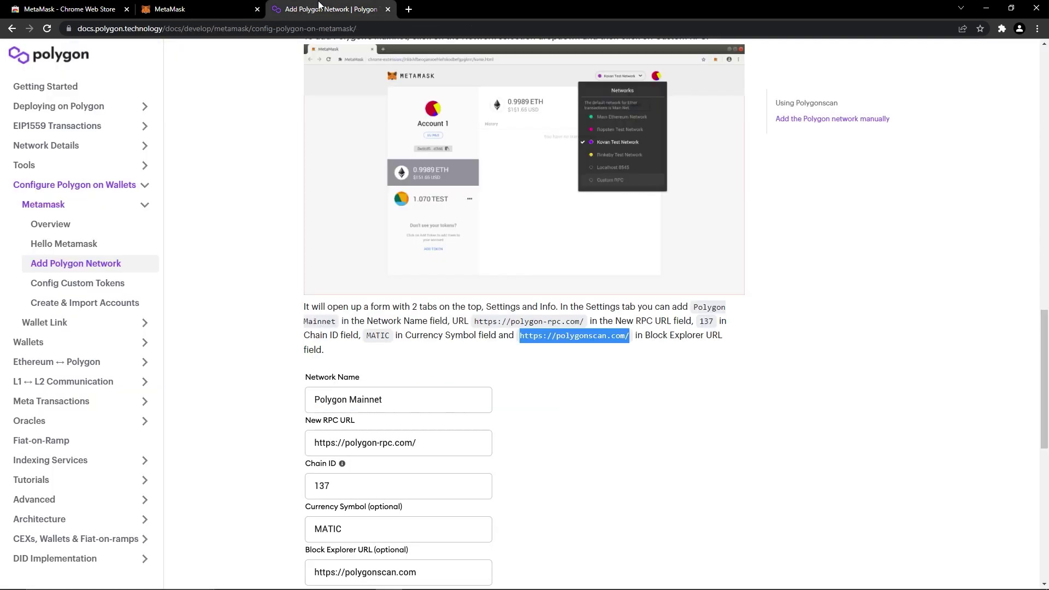
{"action": "key", "text": "ctrl+shift+Tab"}
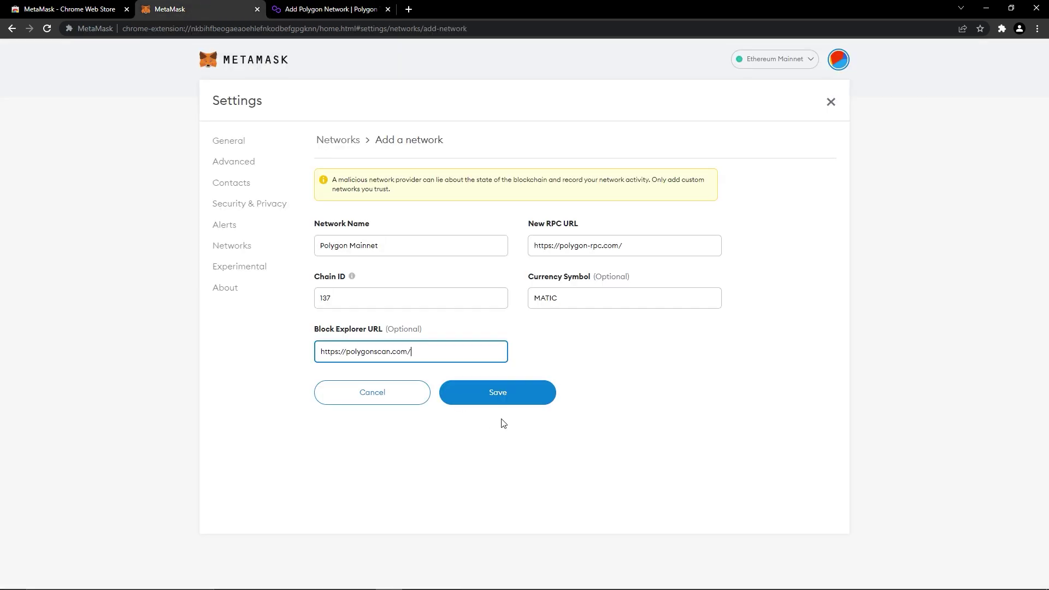
{"action": "left_click", "coordinate": [516, 403]}
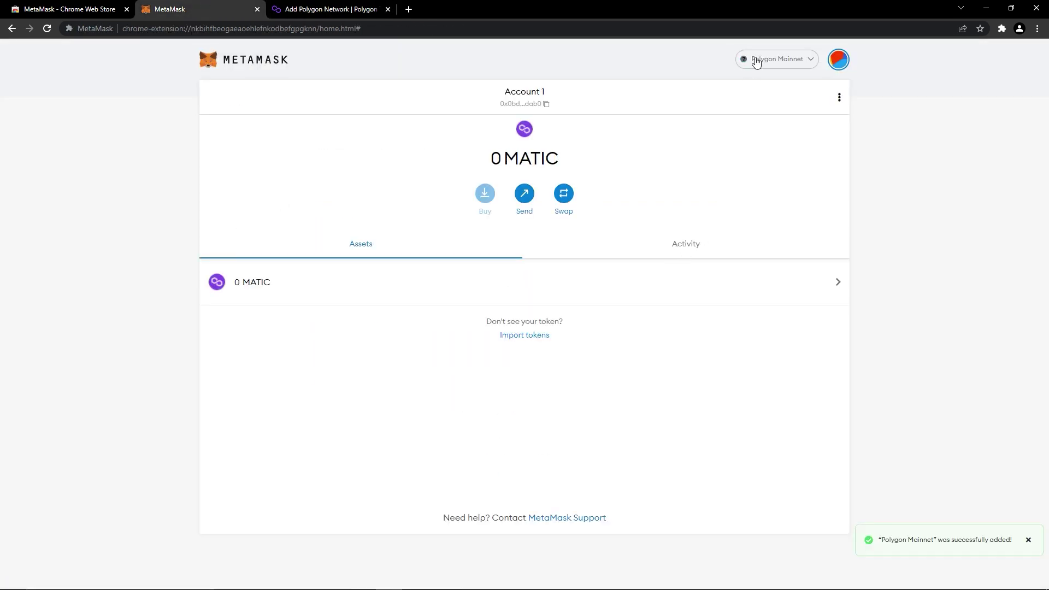